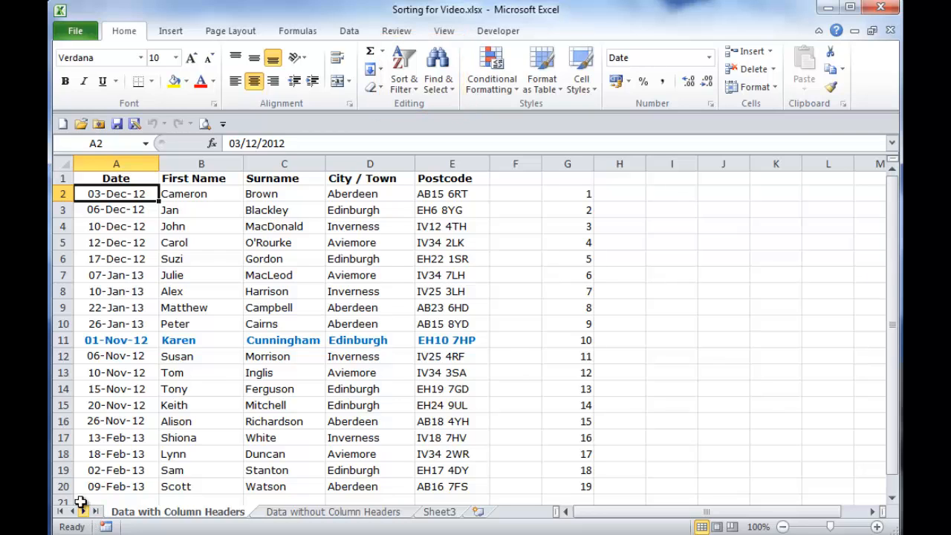
left_click(348, 32)
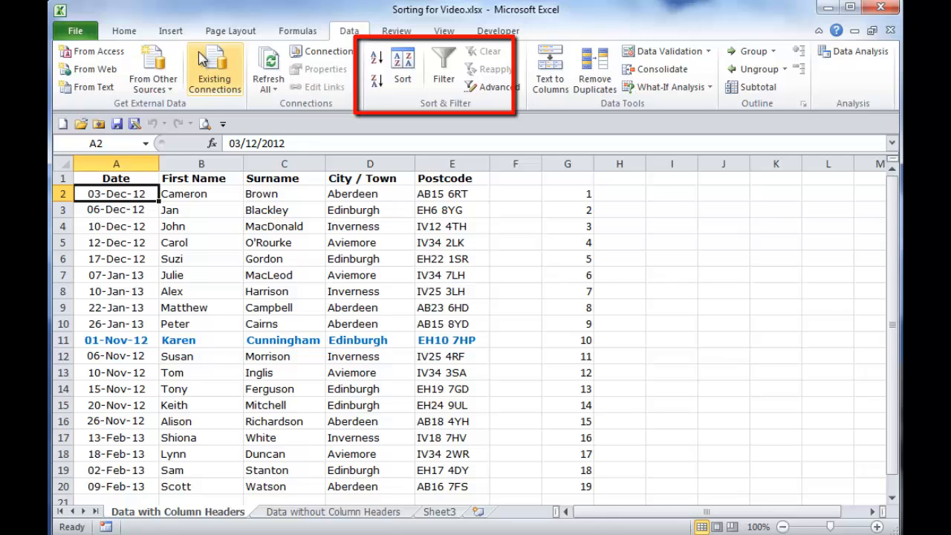
left_click(123, 31)
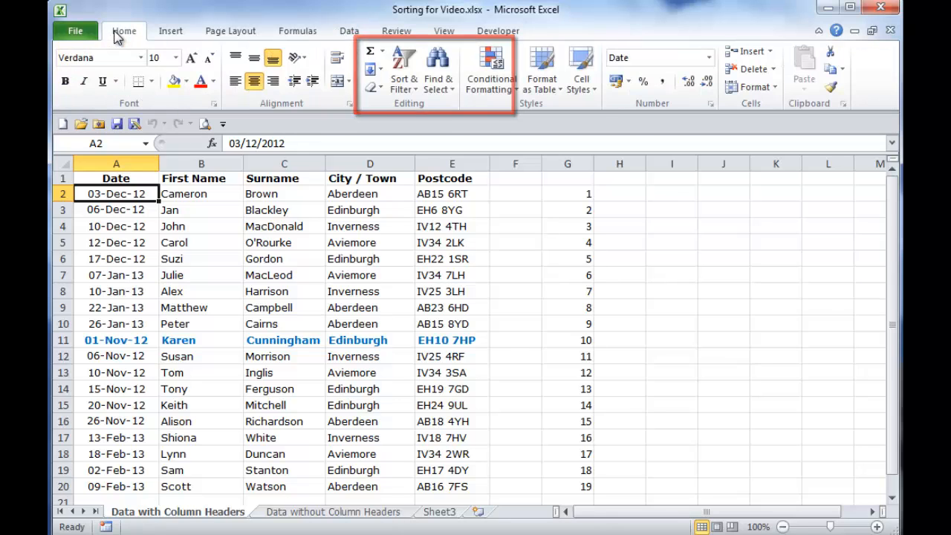
right_click(180, 213)
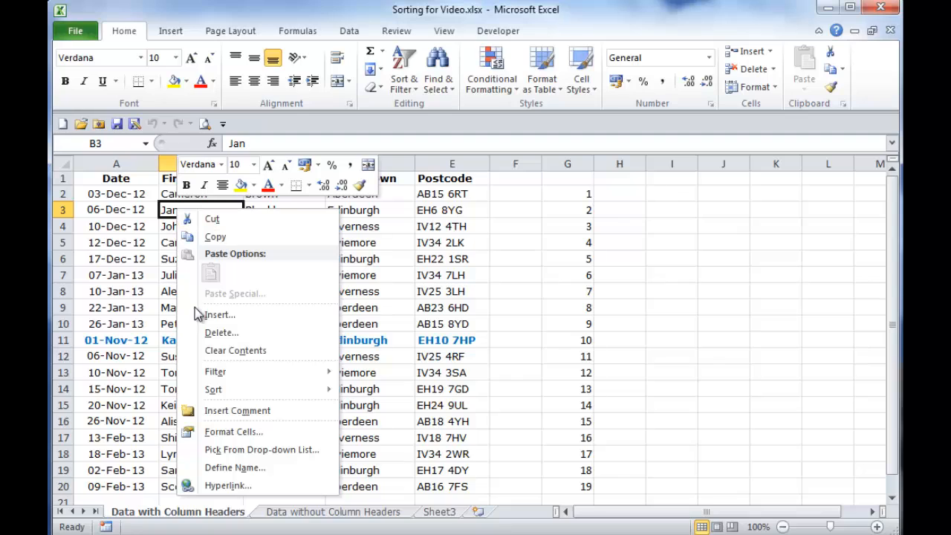
mouse_move(213, 393)
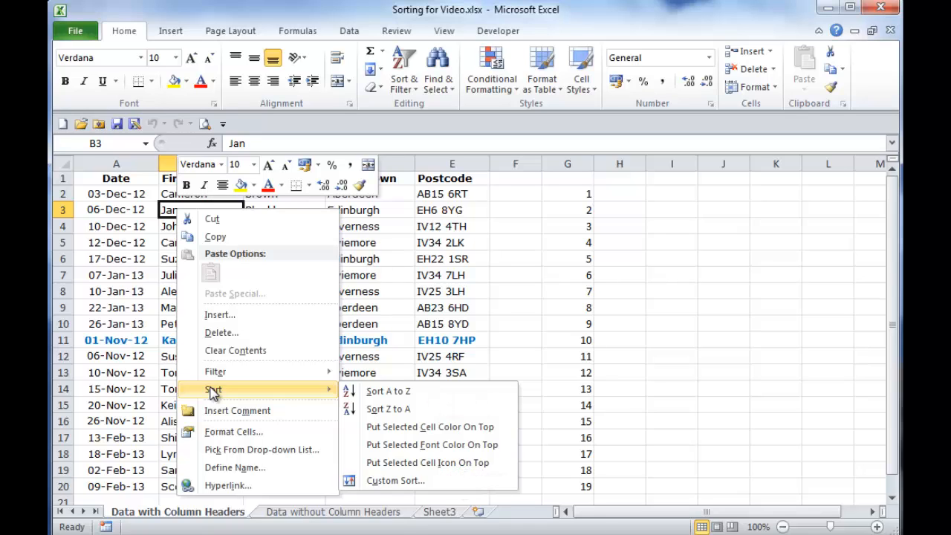
key("Escape")
key("Escape")
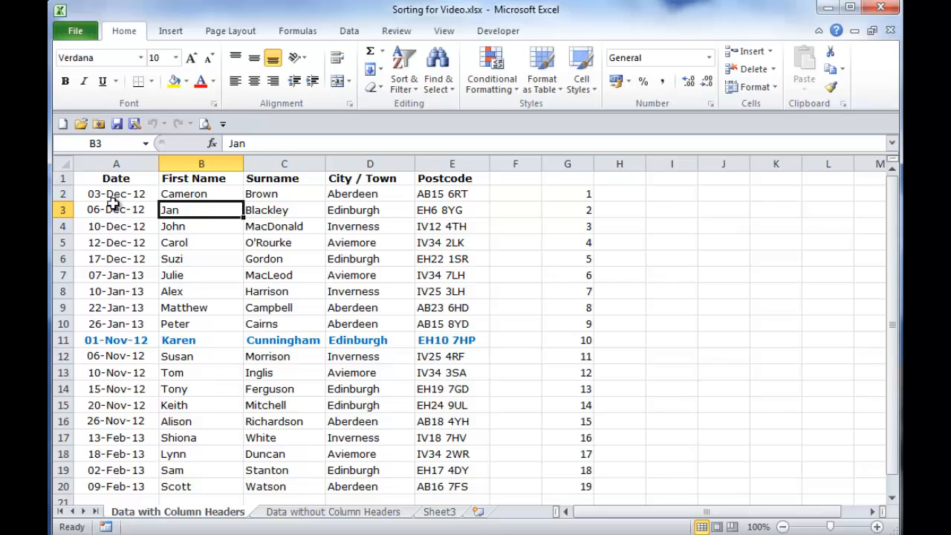
left_click_drag(109, 196, 444, 485)
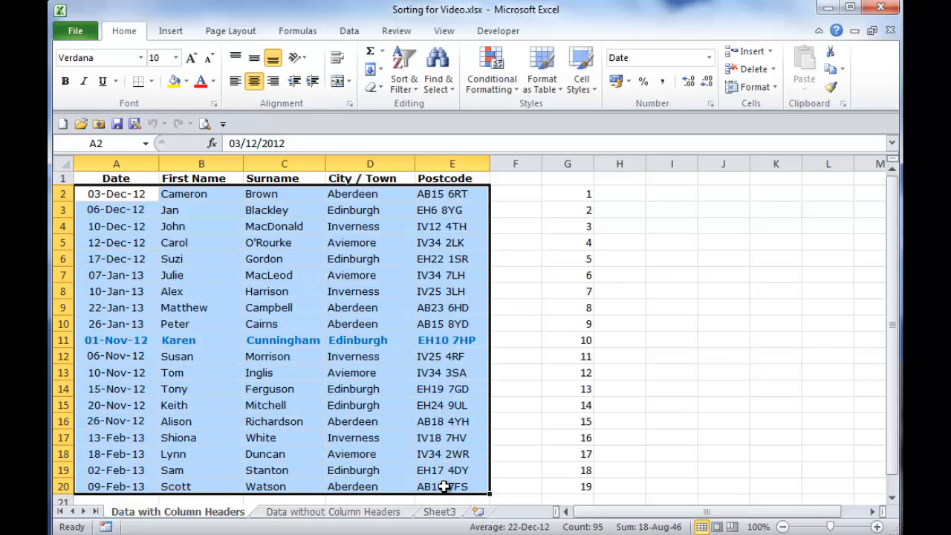
left_click(130, 196)
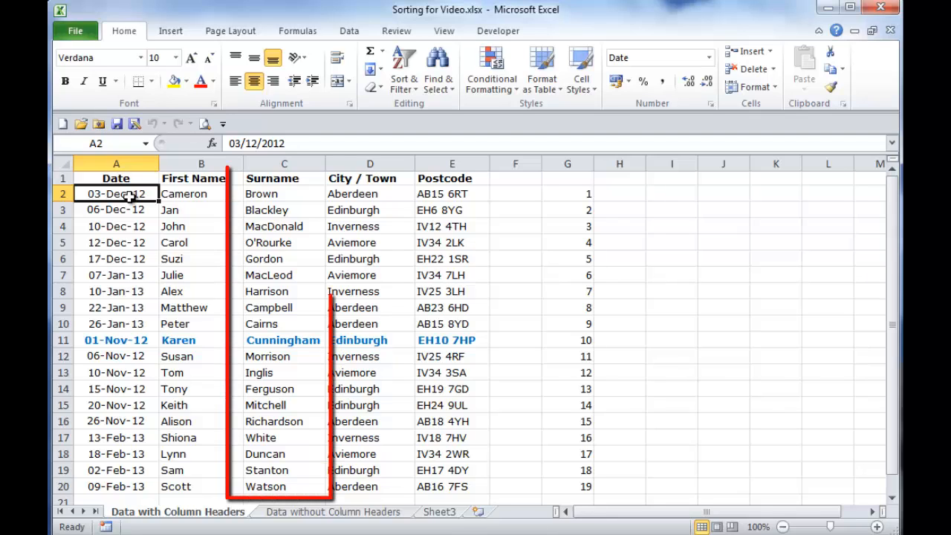
Sort the list by the Surname column from A to Z, and undo that sort.
left_click(289, 195)
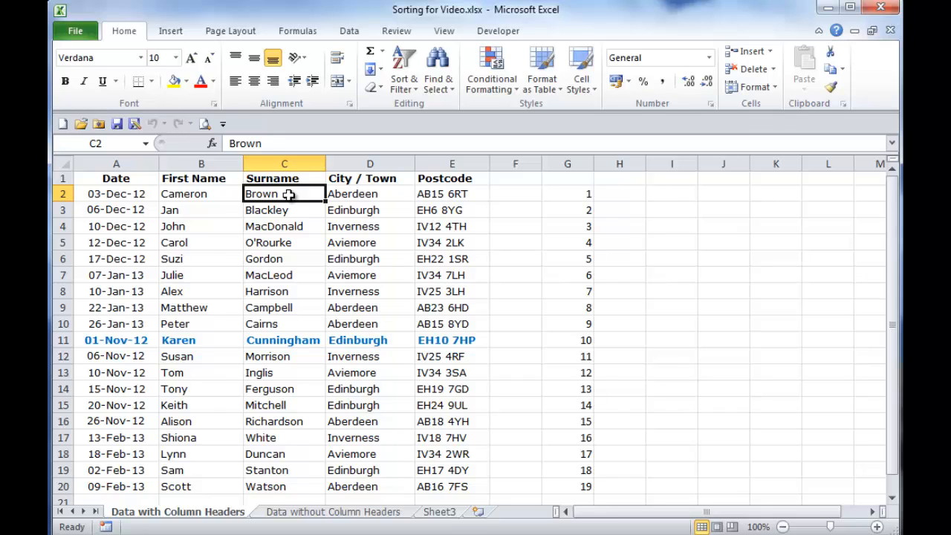
left_click(412, 90)
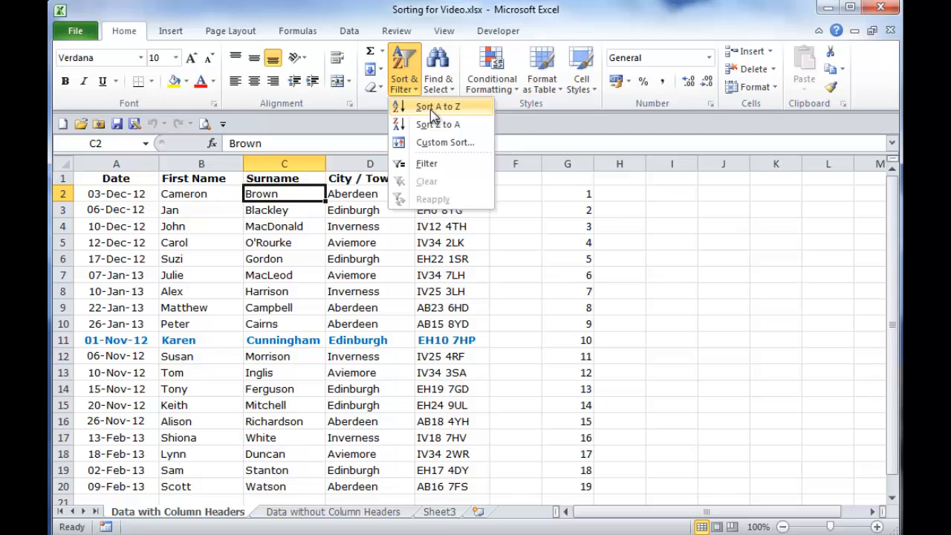
left_click(434, 111)
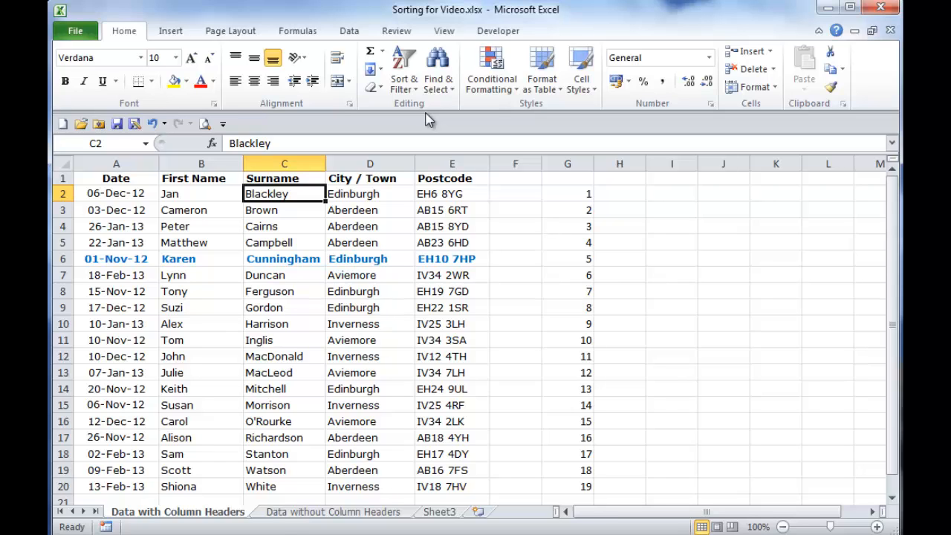
key("ctrl+z")
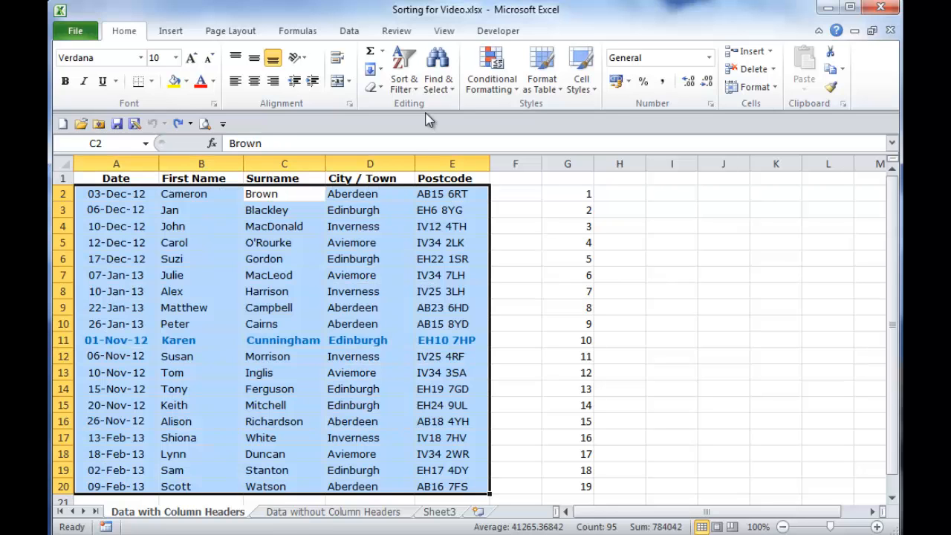
left_click(96, 195)
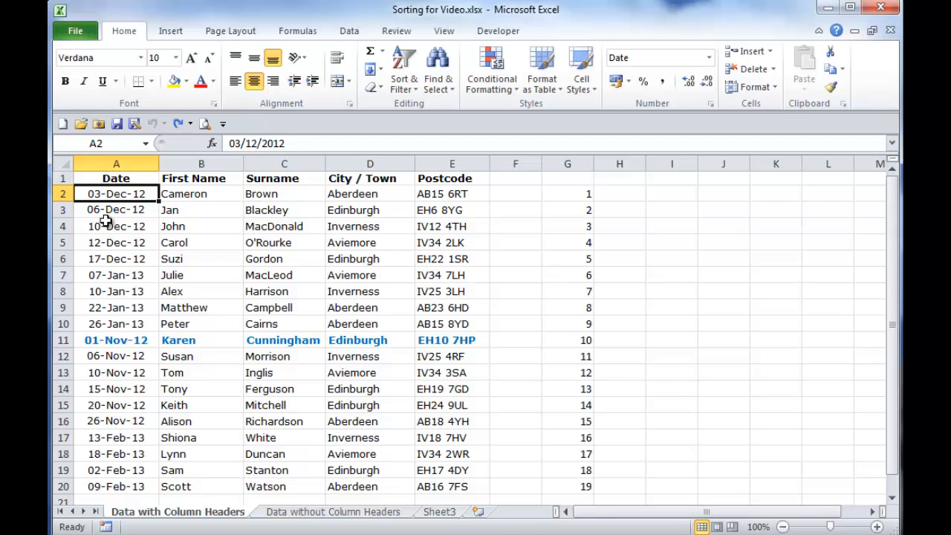
Start a custom sort of the list with City / Town as the first sort level, on values from A to Z.
left_click(186, 210)
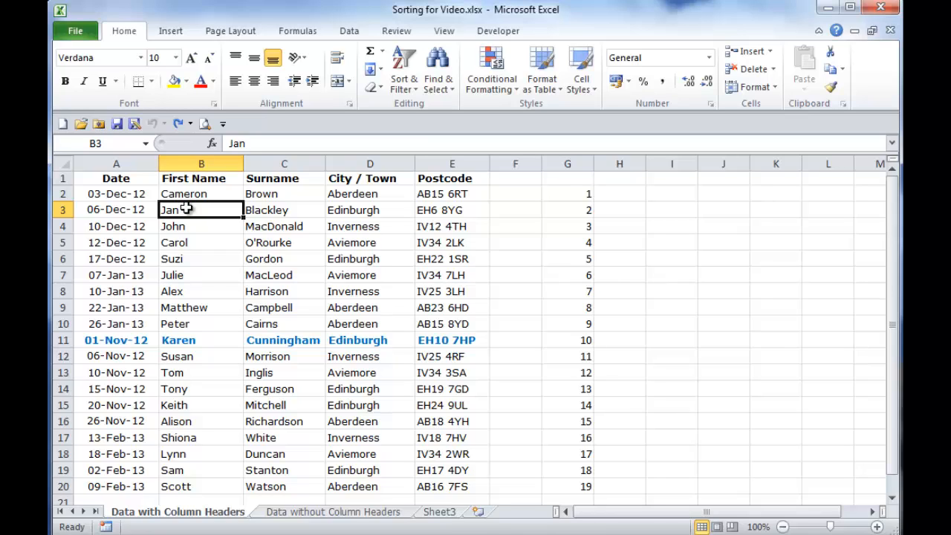
right_click(187, 210)
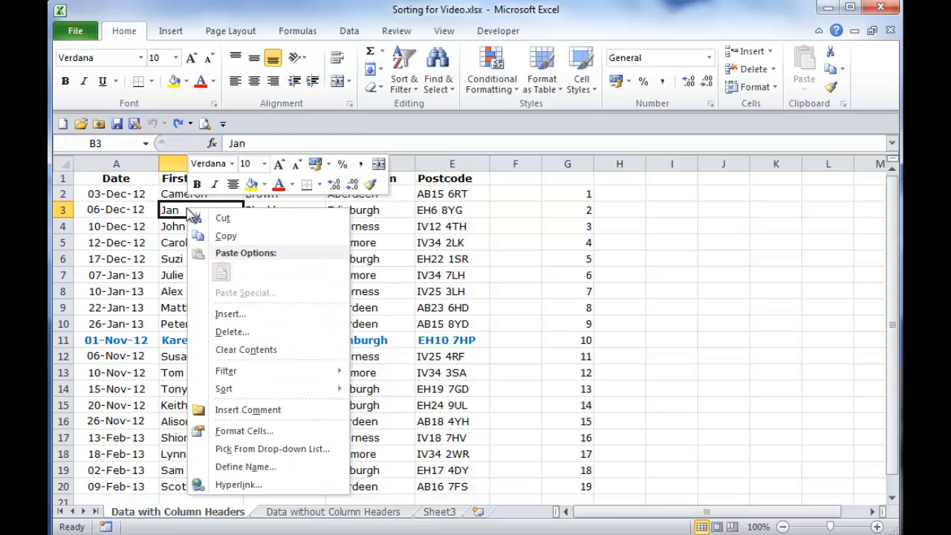
mouse_move(255, 389)
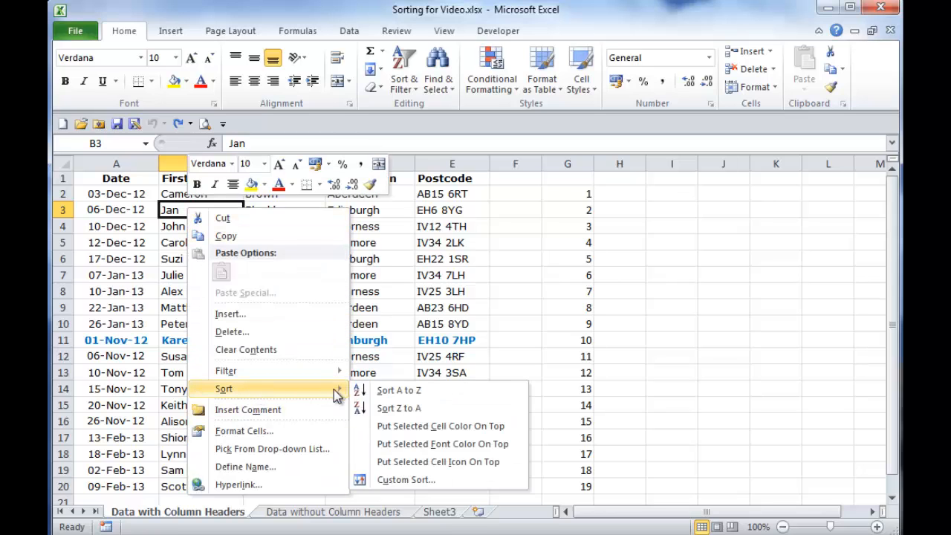
left_click(400, 481)
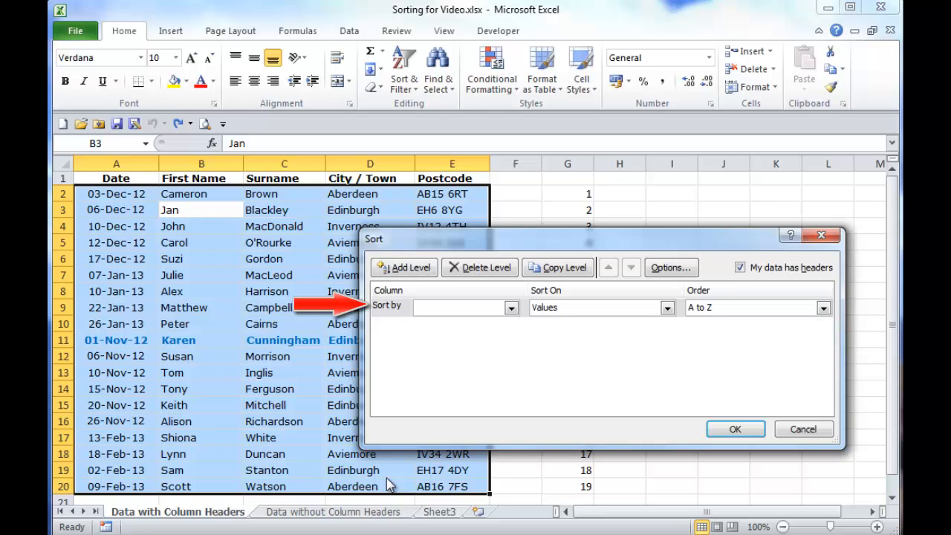
left_click(511, 307)
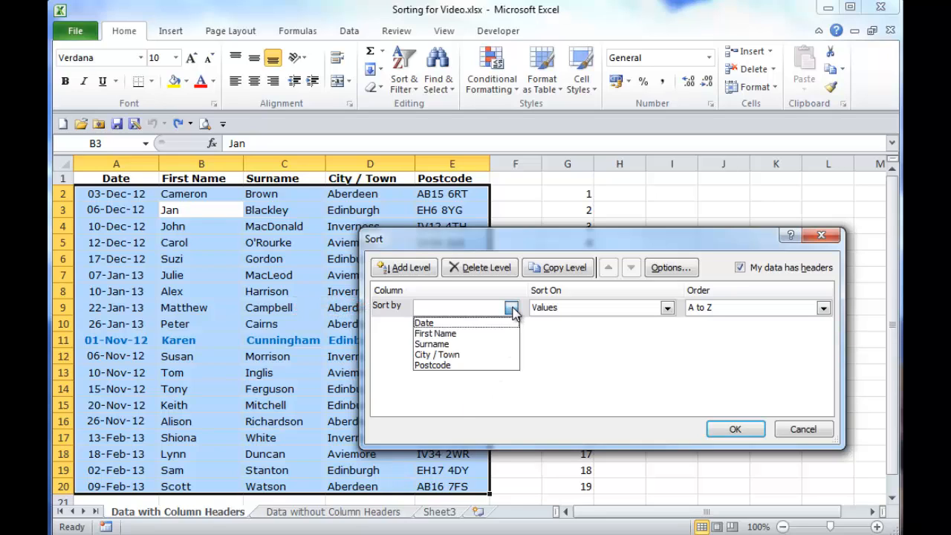
left_click(461, 355)
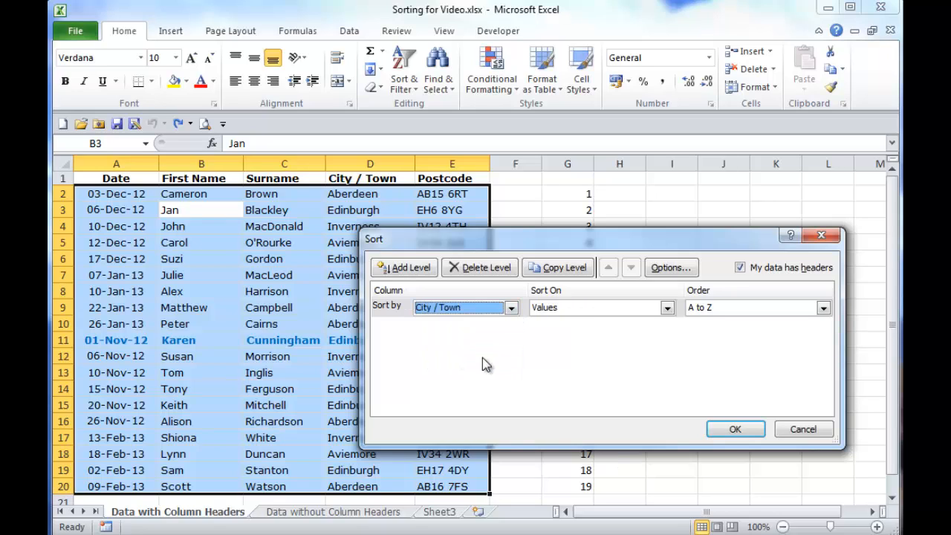
left_click(668, 308)
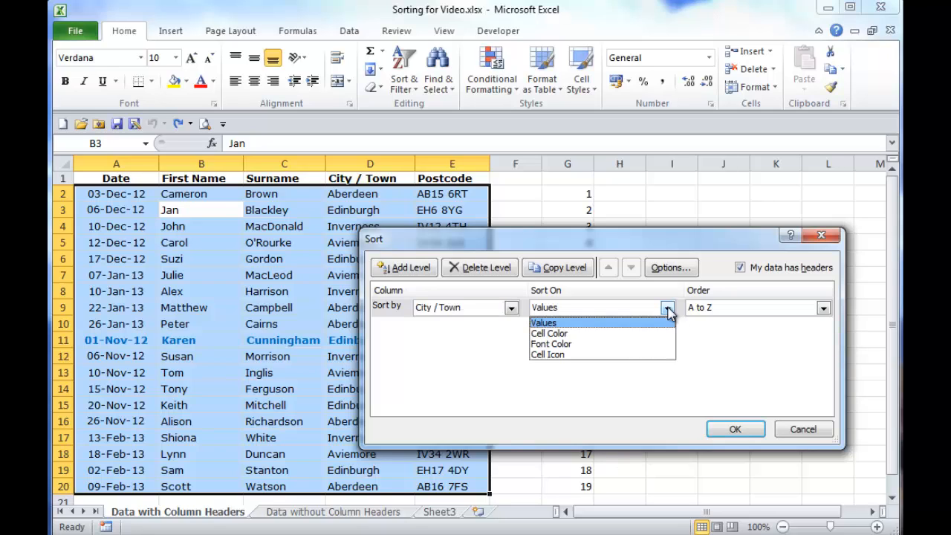
left_click(669, 313)
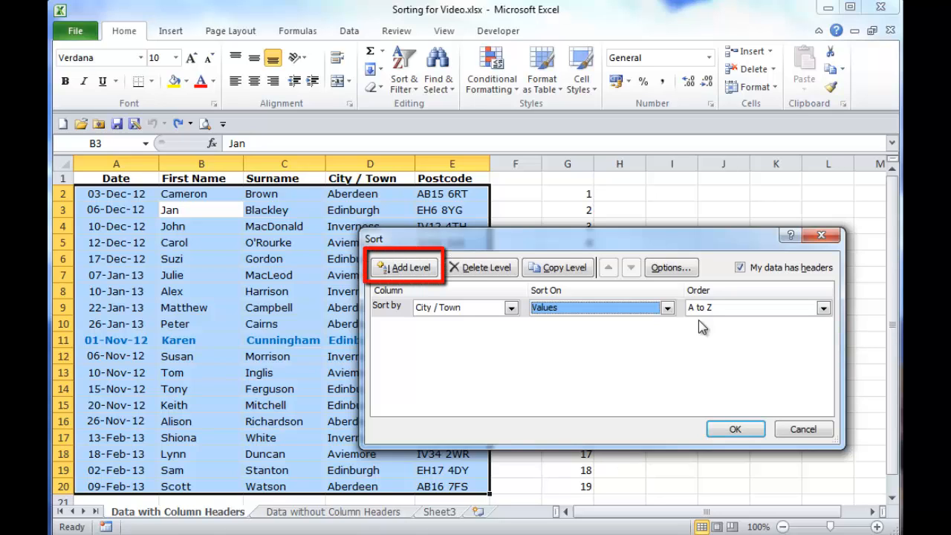
Add Postcode as the second sort level, on values from A to Z, and apply the custom sort.
left_click(415, 272)
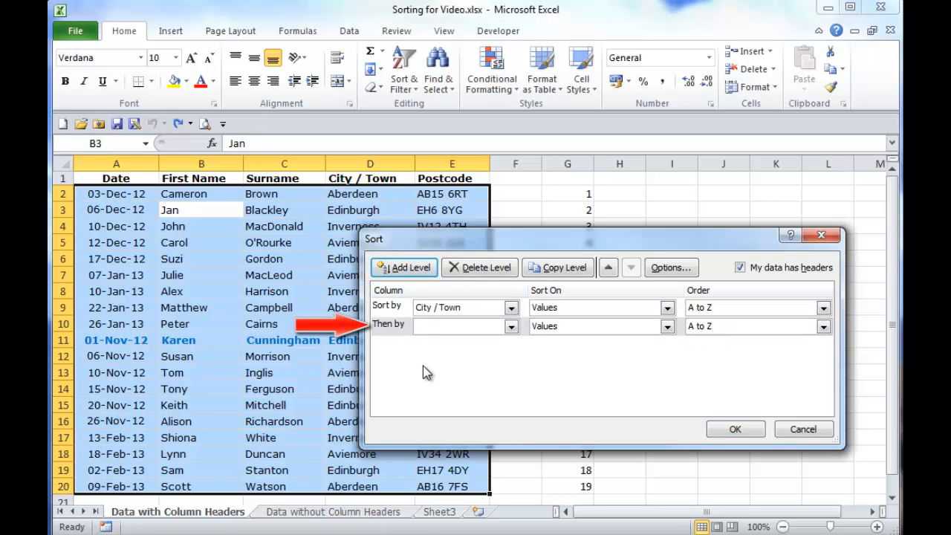
left_click(511, 326)
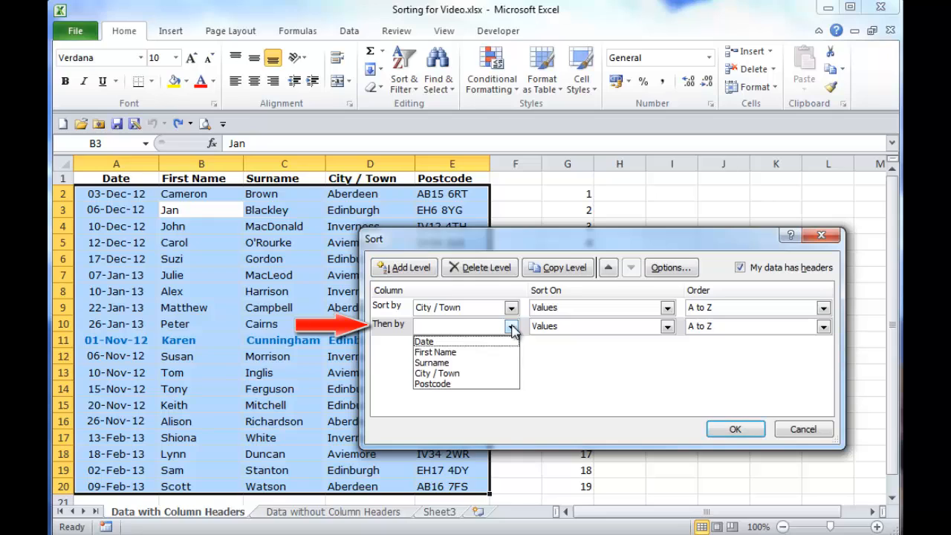
left_click(455, 383)
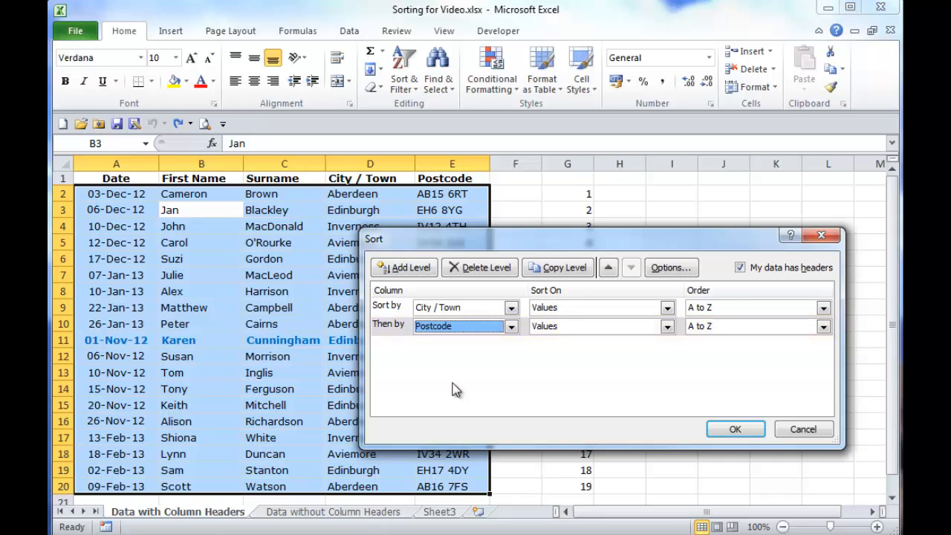
left_click(732, 431)
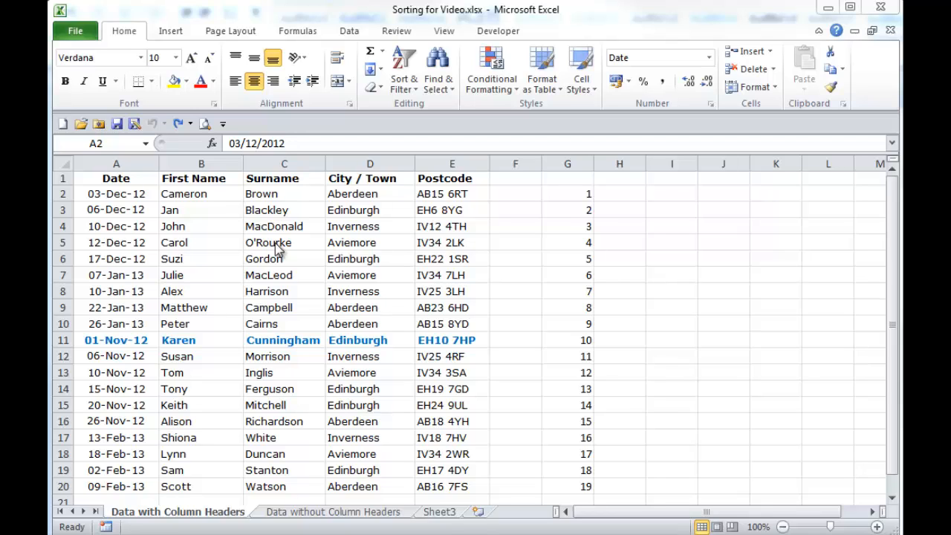
Sort the surnames in C2:C20 from A to Z with the selection expanded to the adjacent data, and undo that sort.
left_click_drag(281, 196, 275, 484)
left_click(404, 74)
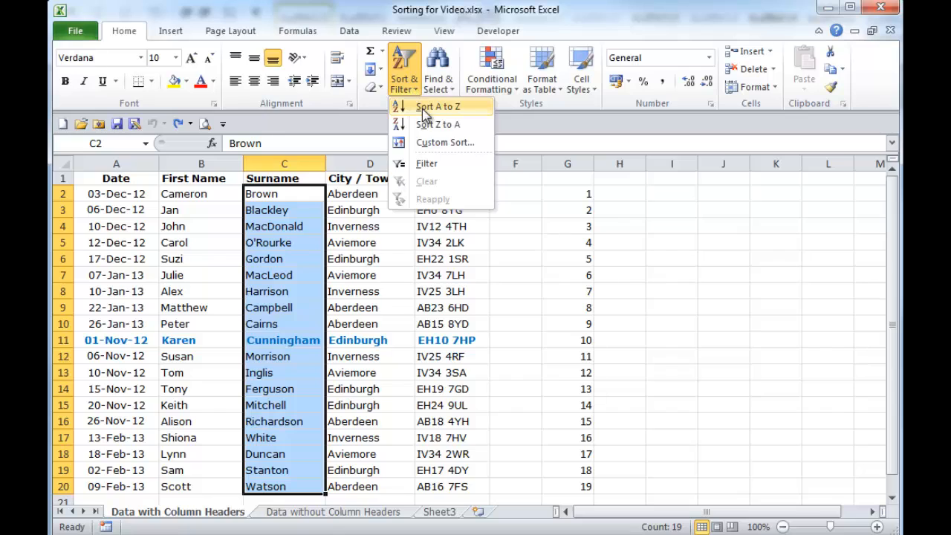
left_click(438, 107)
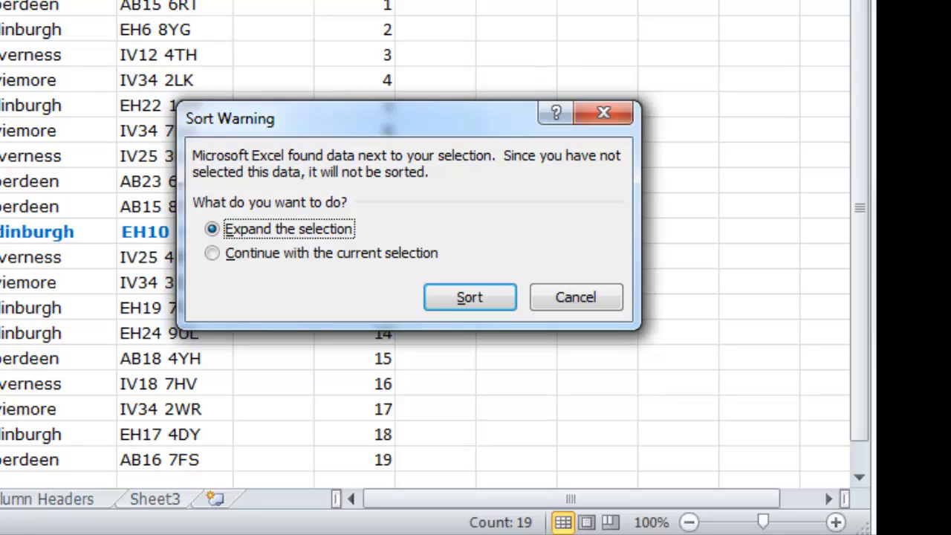
left_click(478, 303)
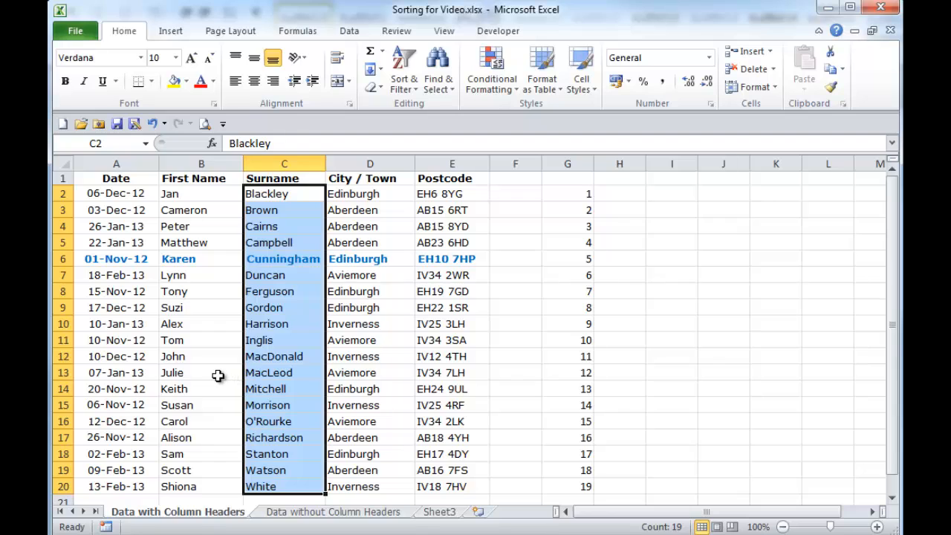
left_click(137, 357)
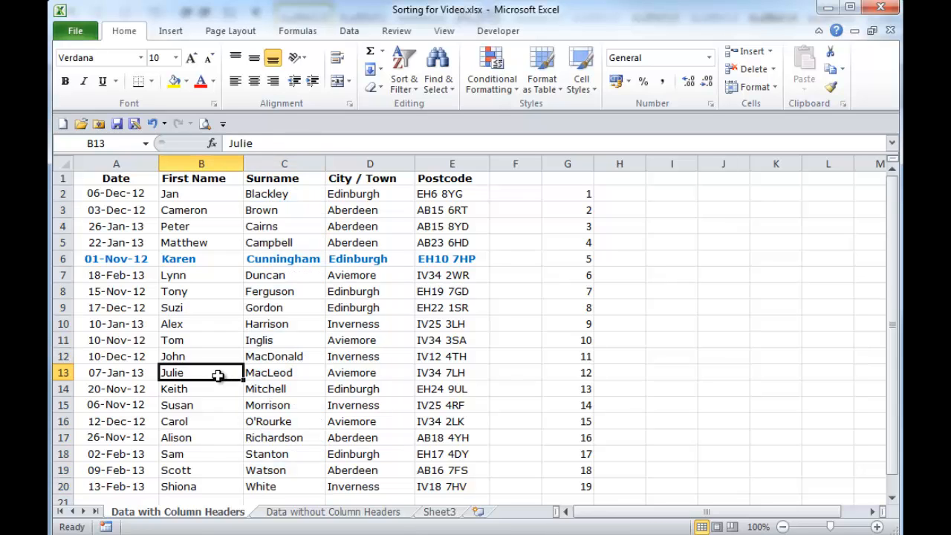
key("ctrl+z")
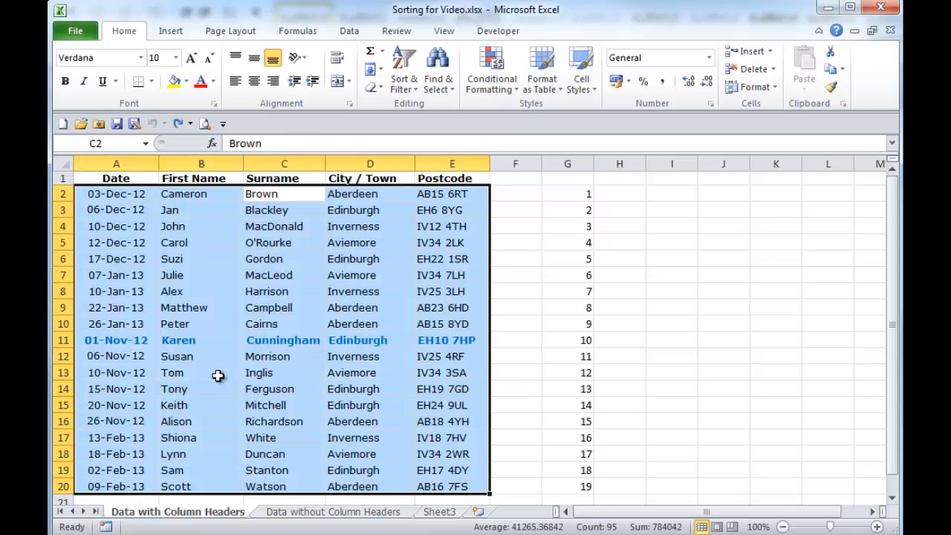
left_click(252, 374)
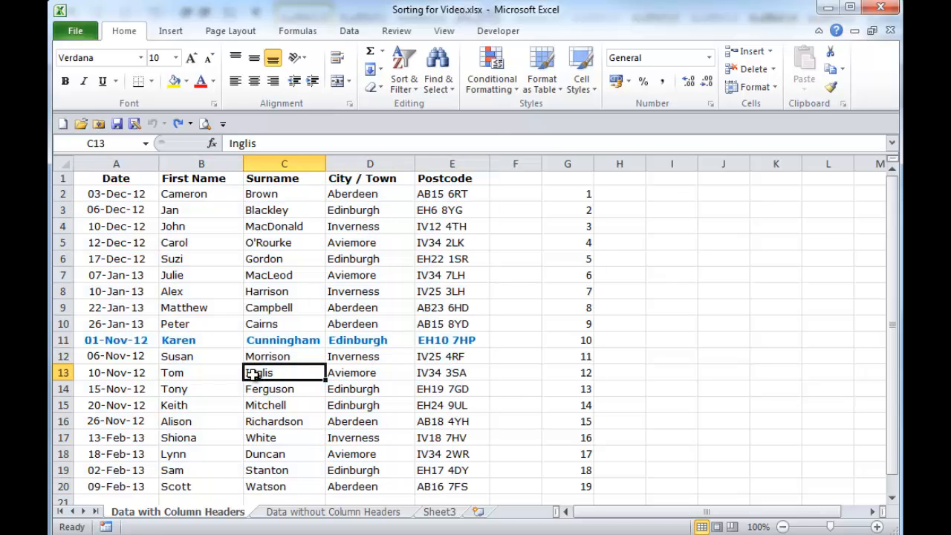
Sort only the Surname and City / Town cells in C2:D20 from A to Z, and undo that sort.
left_click_drag(263, 193, 379, 496)
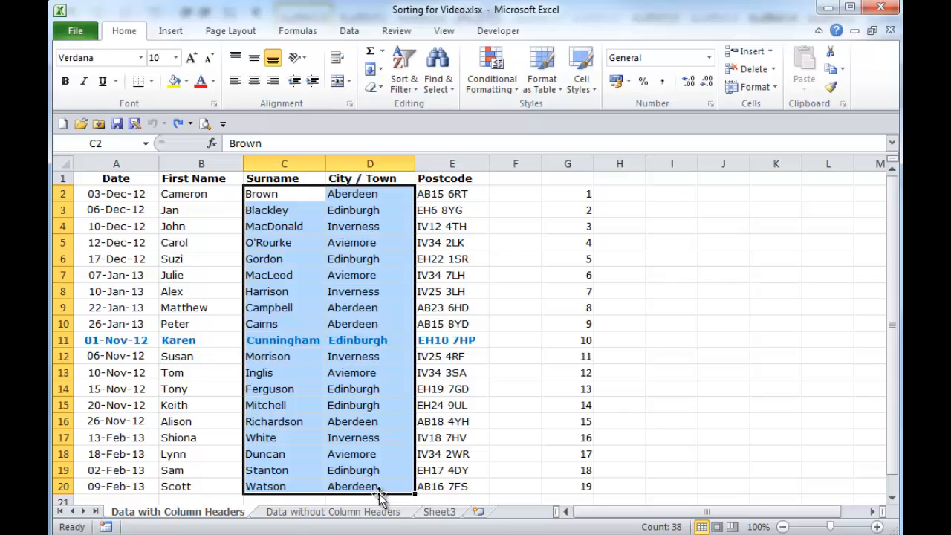
left_click(403, 78)
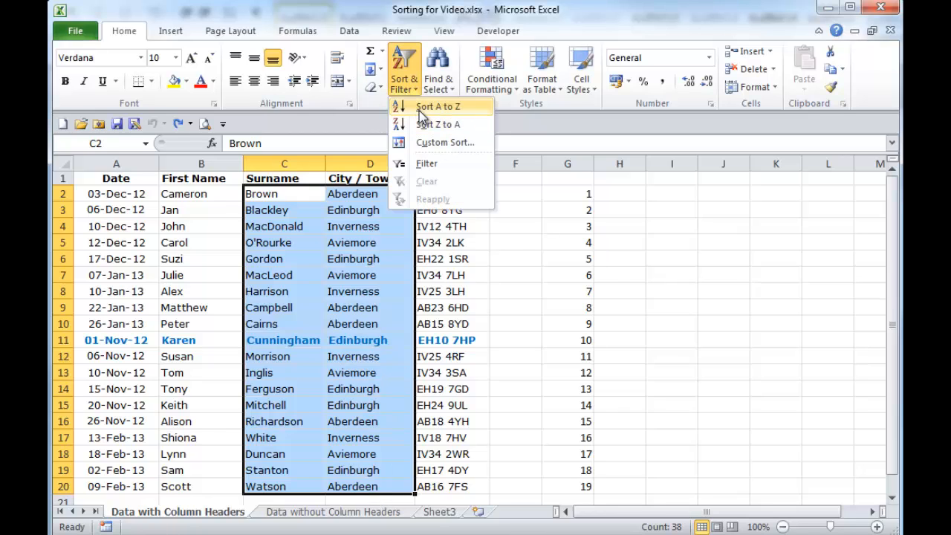
left_click(438, 106)
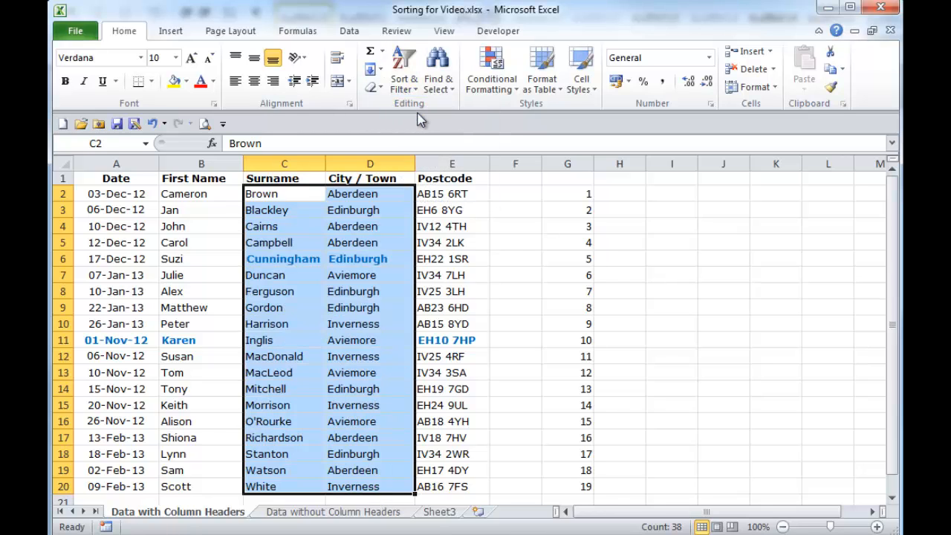
left_click(321, 412)
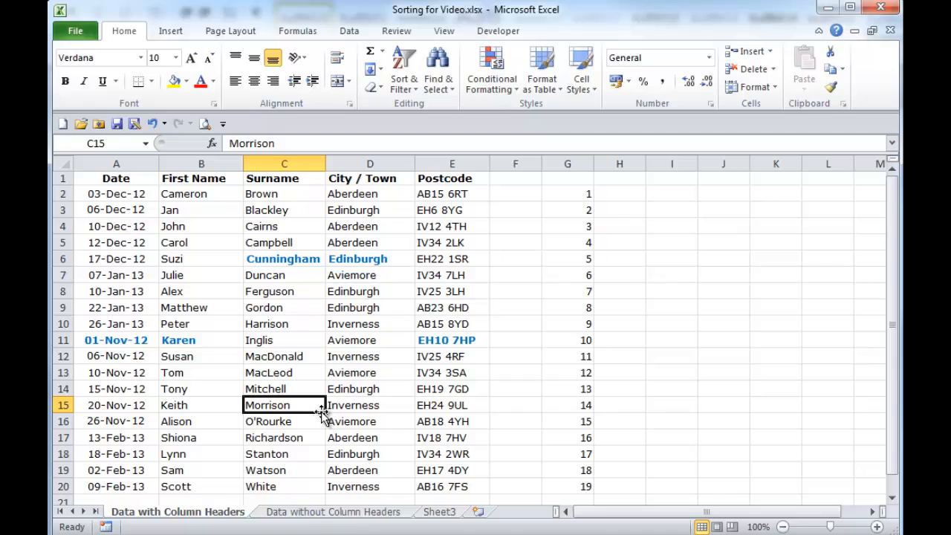
key("ctrl+z")
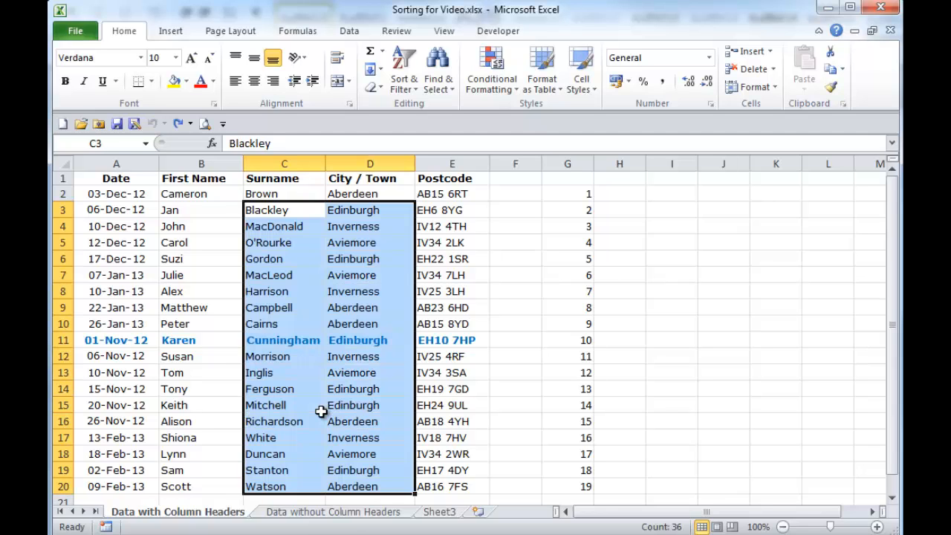
left_click(308, 408)
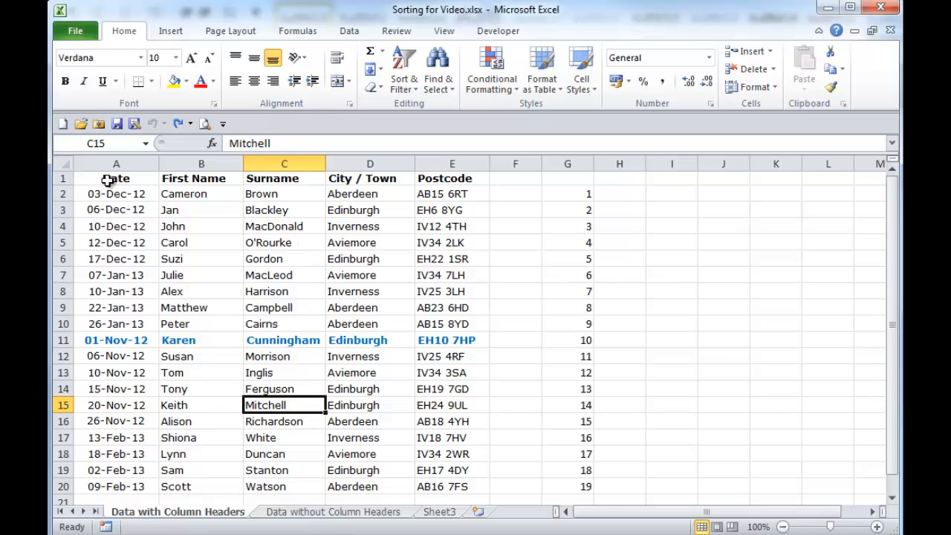
Sort the range A1:G20, including the headers and the number column, by date from oldest to newest.
left_click_drag(107, 180, 578, 486)
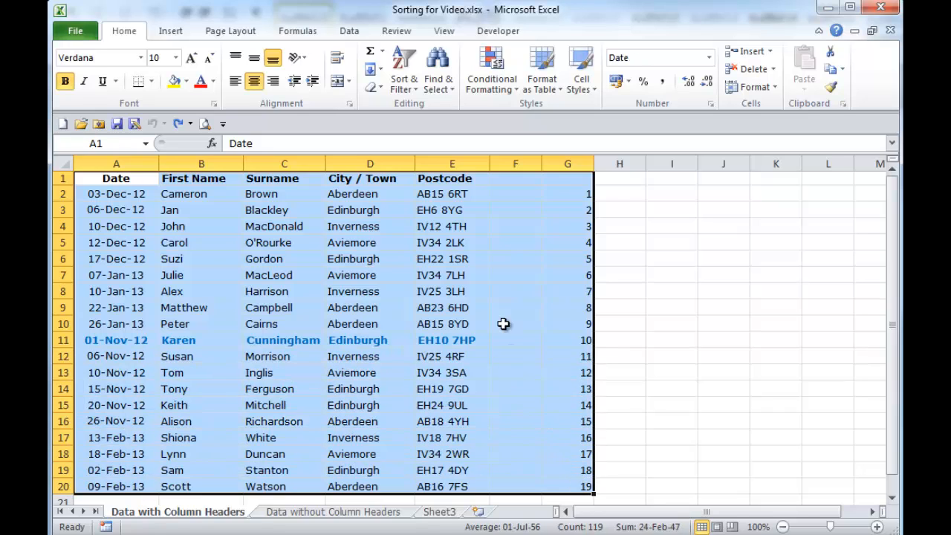
left_click(405, 77)
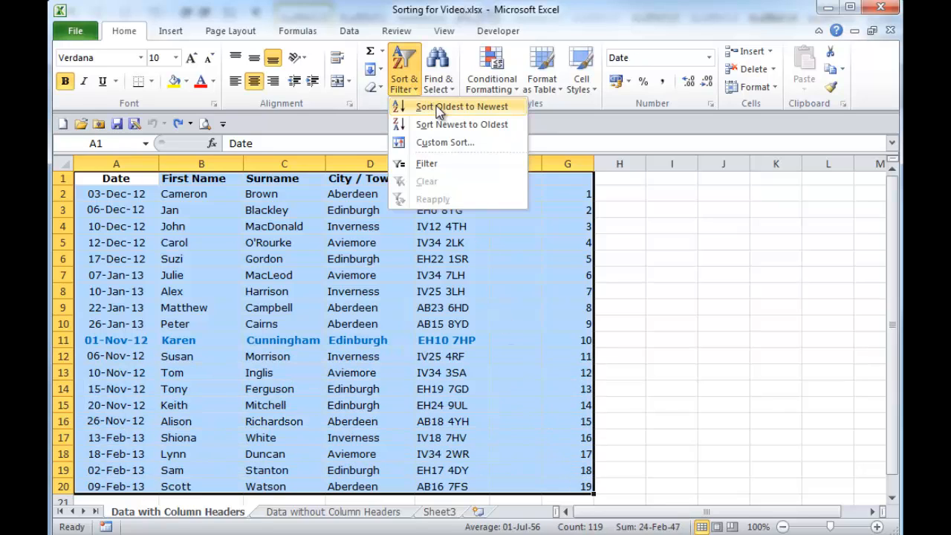
left_click(437, 106)
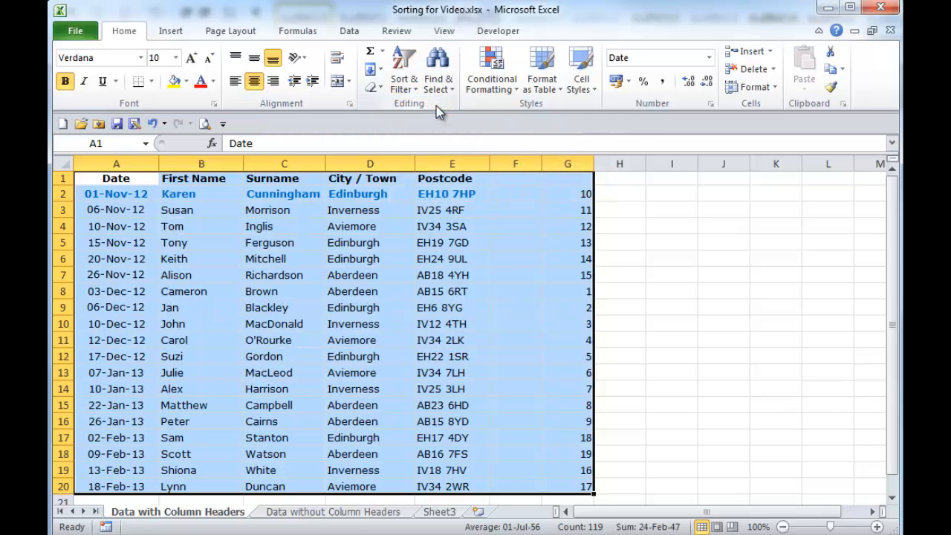
left_click(330, 360)
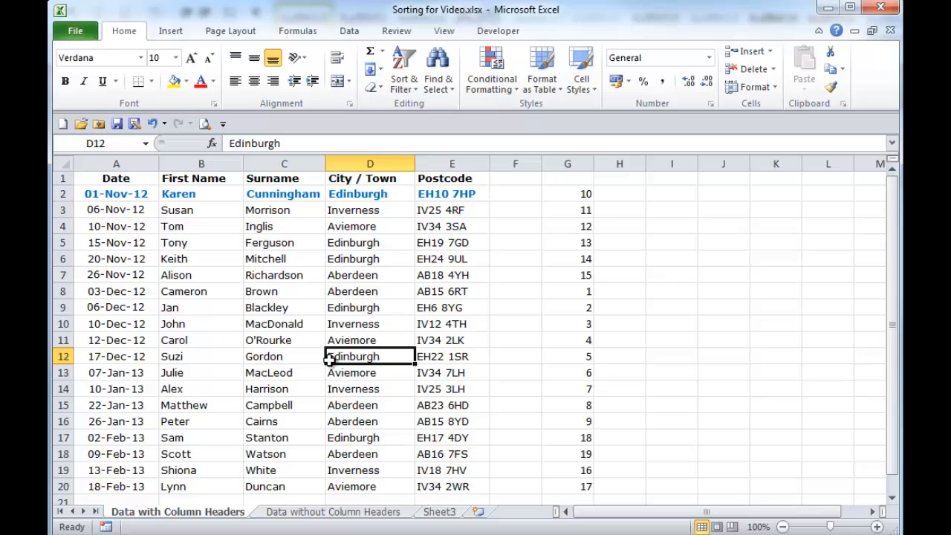